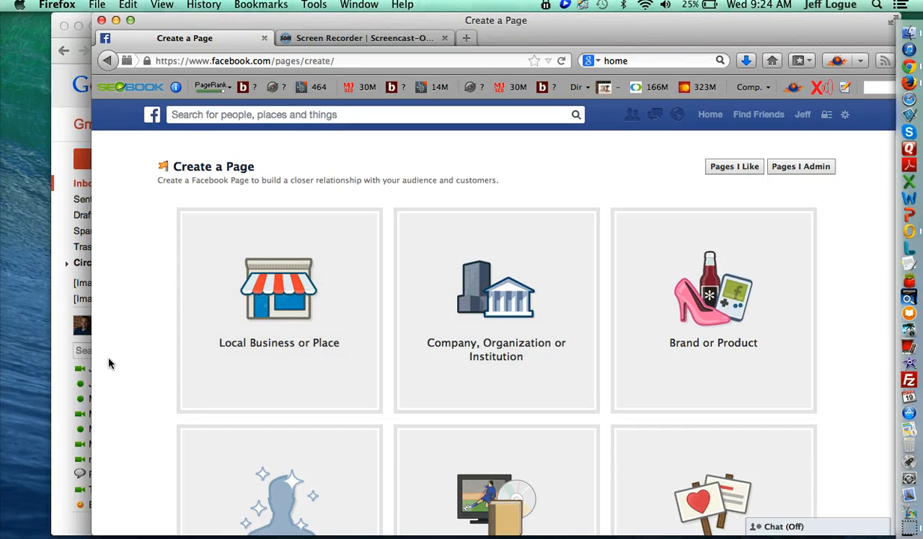
Step: Choose Local Business or Place as the page type and set its category to Real Estate
{"action": "left_click", "coordinate": [288, 320]}
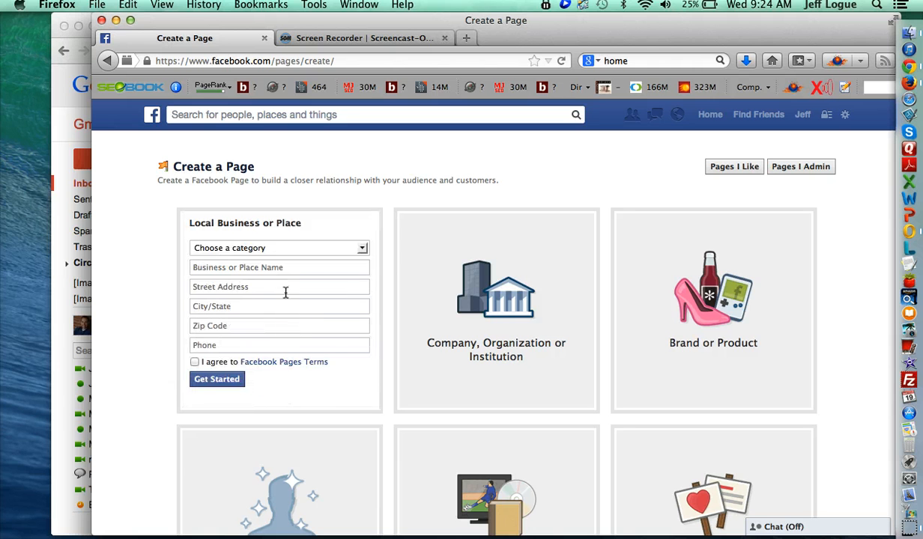
{"action": "left_click", "coordinate": [276, 252]}
{"action": "scroll", "coordinate": [275, 352], "scroll_direction": "down", "scroll_amount": 5}
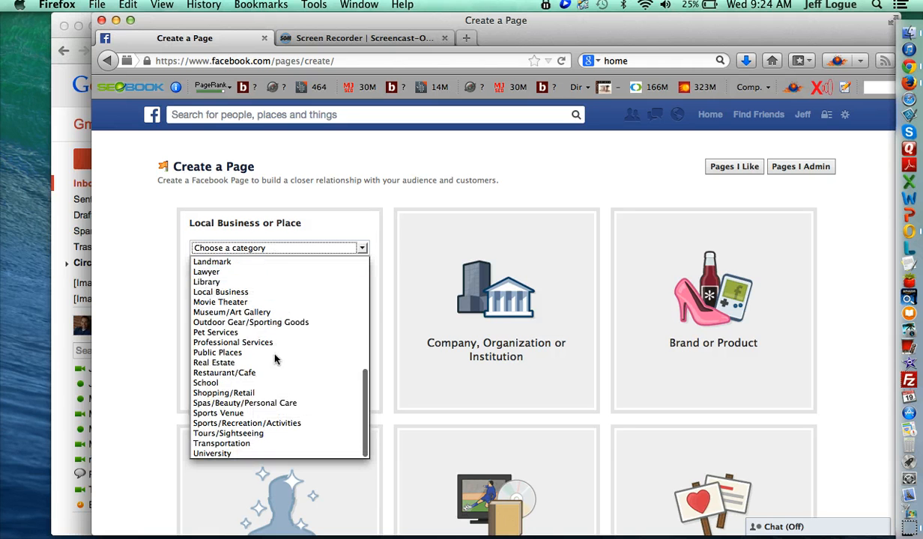
{"action": "left_click", "coordinate": [235, 363]}
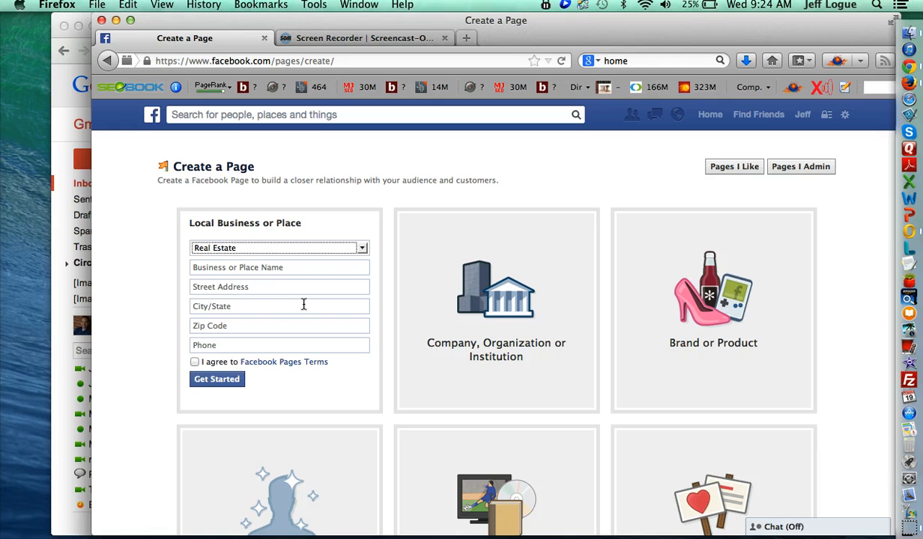
Step: Enter York Real Estate as the business name
{"action": "left_click", "coordinate": [270, 268]}
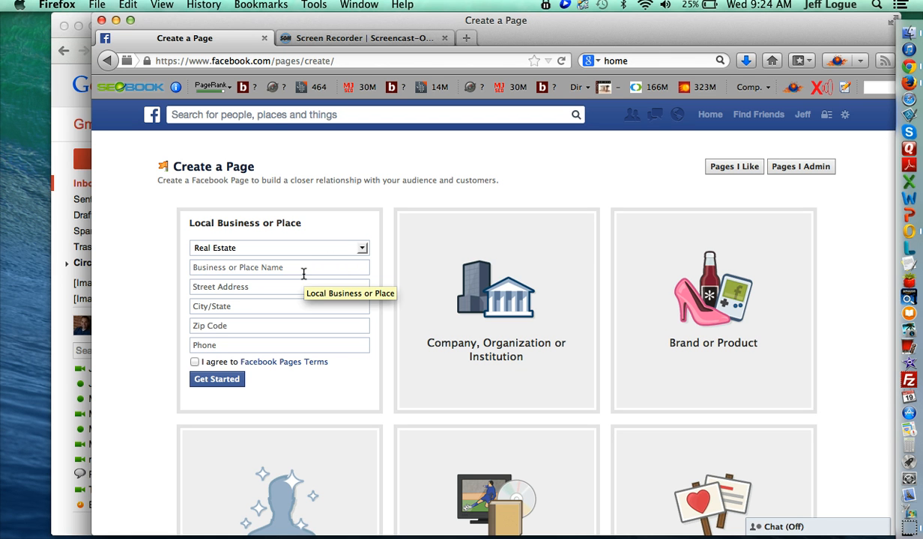
{"action": "left_click", "coordinate": [286, 115]}
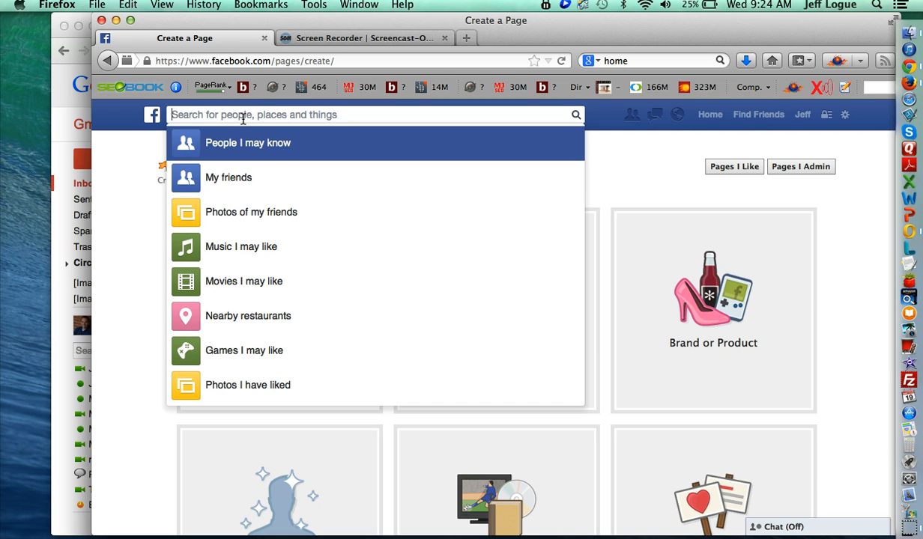
{"action": "left_click", "coordinate": [123, 220]}
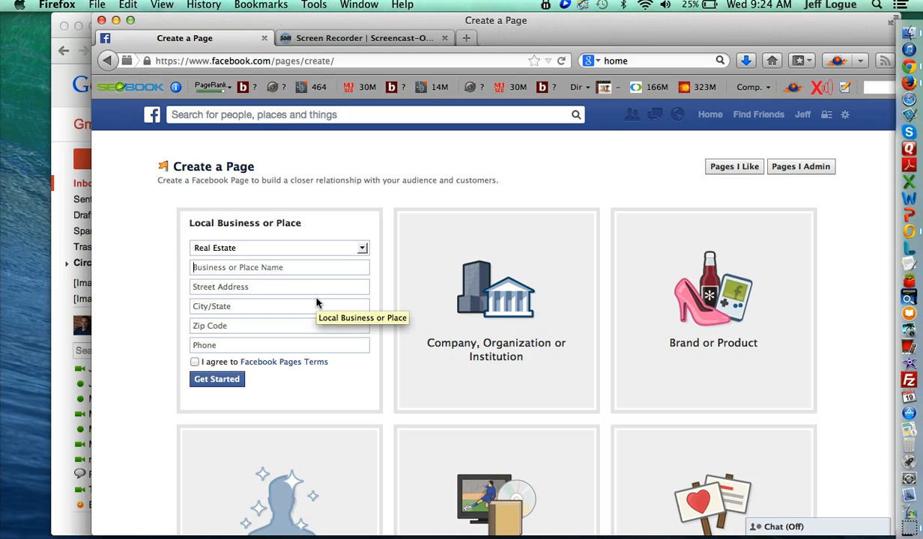
{"action": "type", "text": "York Rea"}
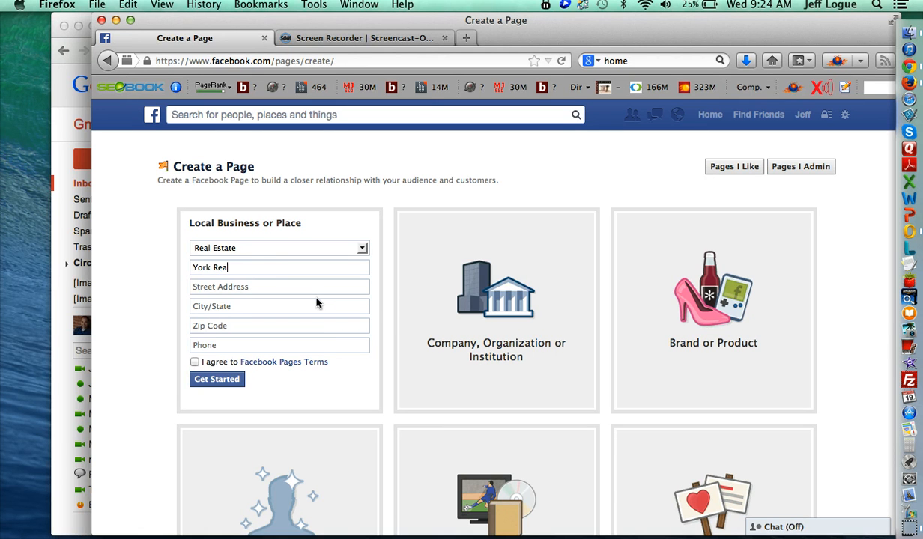
{"action": "type", "text": "l Estate"}
{"action": "key", "text": "Tab"}
Step: Fill in the business's street address and choose its city and state from the suggestions
{"action": "type", "text": "123"}
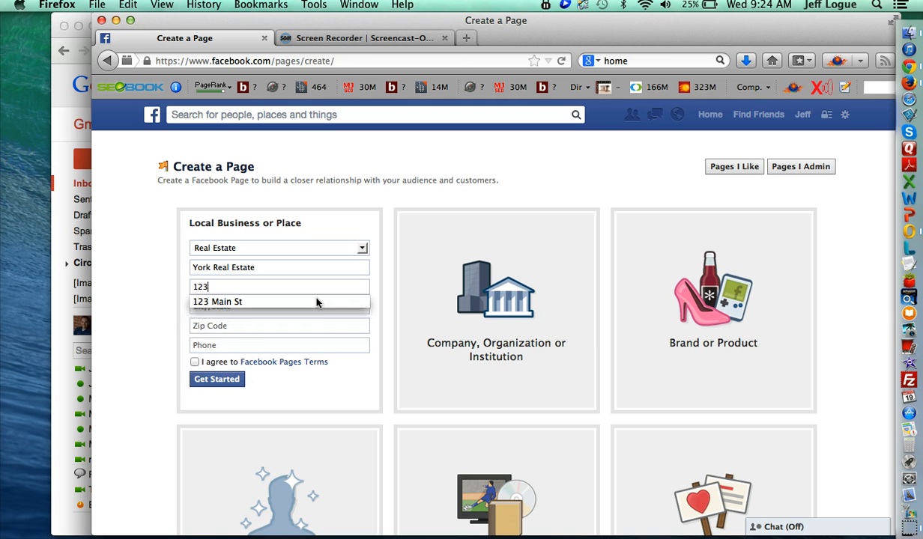
{"action": "left_click", "coordinate": [316, 303]}
{"action": "type", "text": "York"}
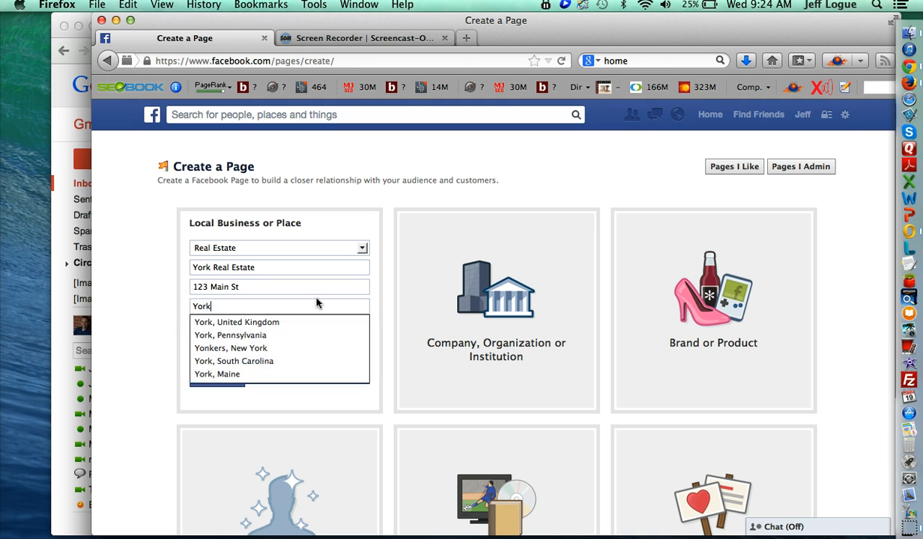
{"action": "key", "text": "Down"}
{"action": "key", "text": "Down"}
{"action": "key", "text": "Tab"}
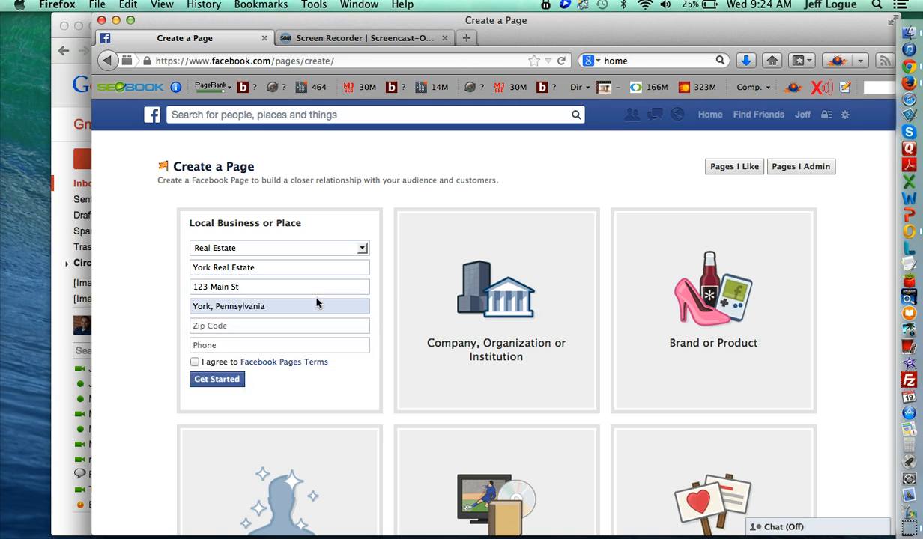
Step: Enter the business's zip code and phone number, and submit the form with the Facebook Pages Terms accepted
{"action": "type", "text": "17401"}
{"action": "left_click", "coordinate": [256, 348]}
{"action": "type", "text": "4"}
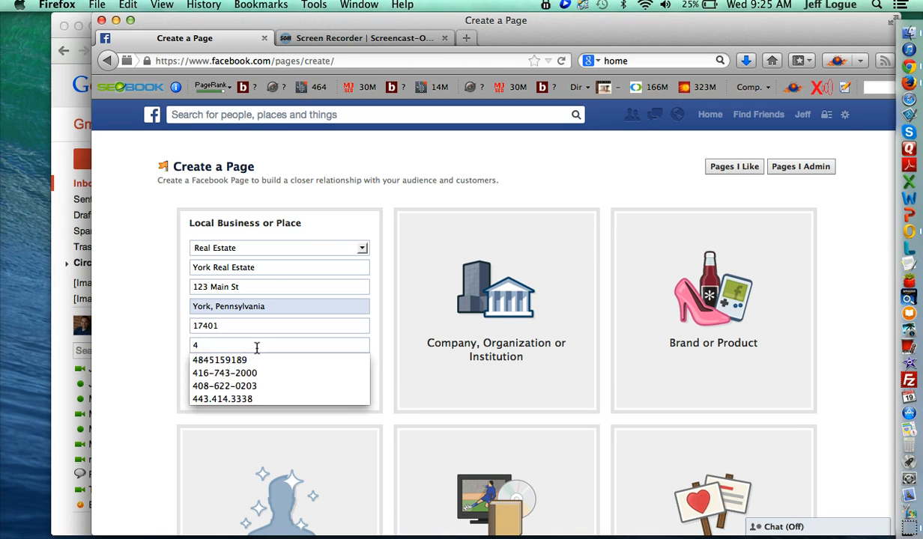
{"action": "key", "text": "Down"}
{"action": "key", "text": "Return"}
{"action": "left_click", "coordinate": [195, 362]}
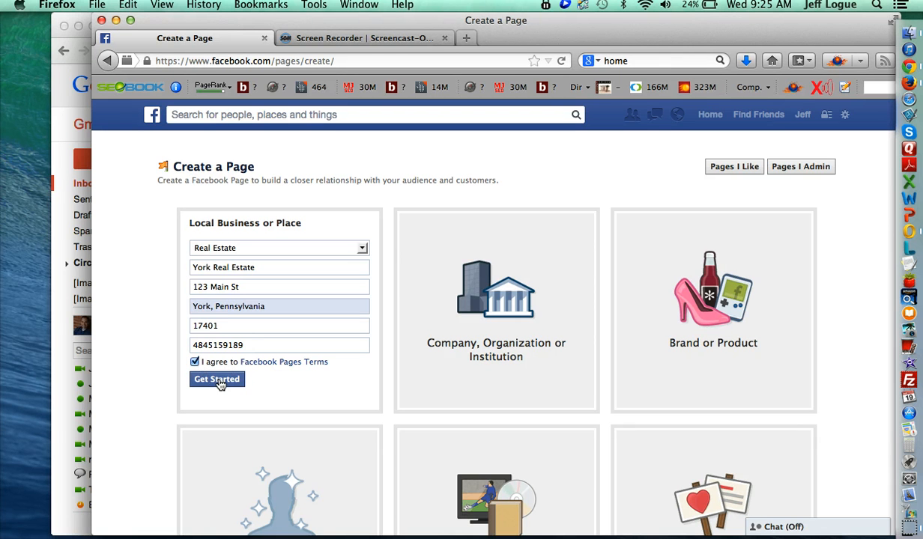
{"action": "left_click", "coordinate": [218, 380]}
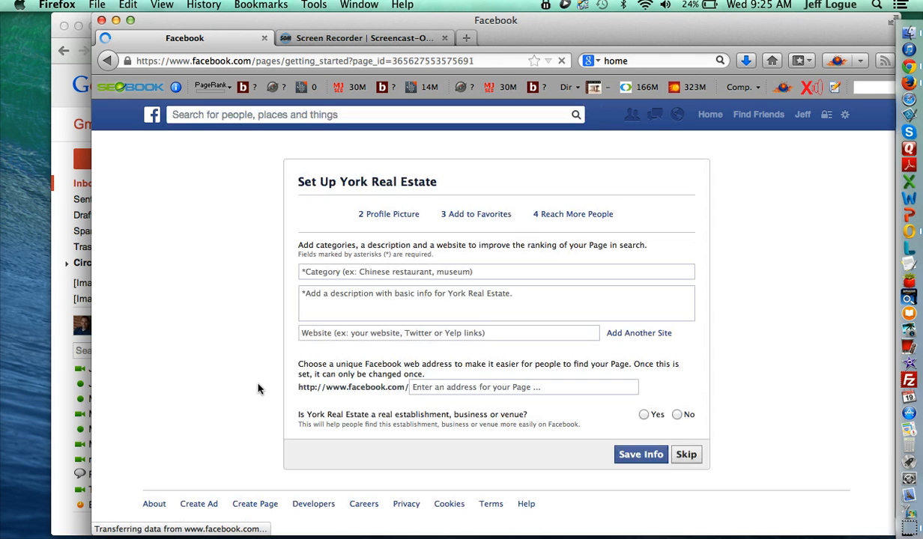
{"action": "left_click", "coordinate": [424, 271]}
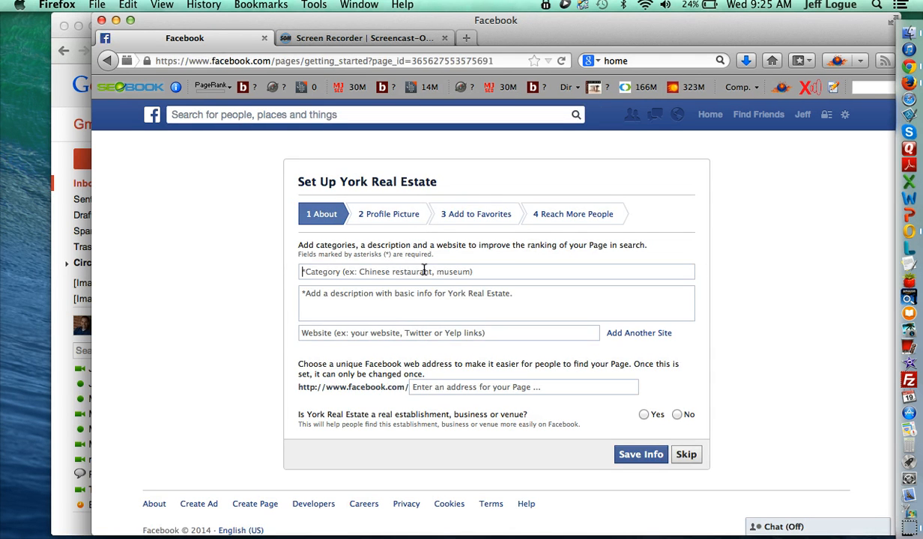
{"action": "type", "text": "real"}
{"action": "key", "text": "Return"}
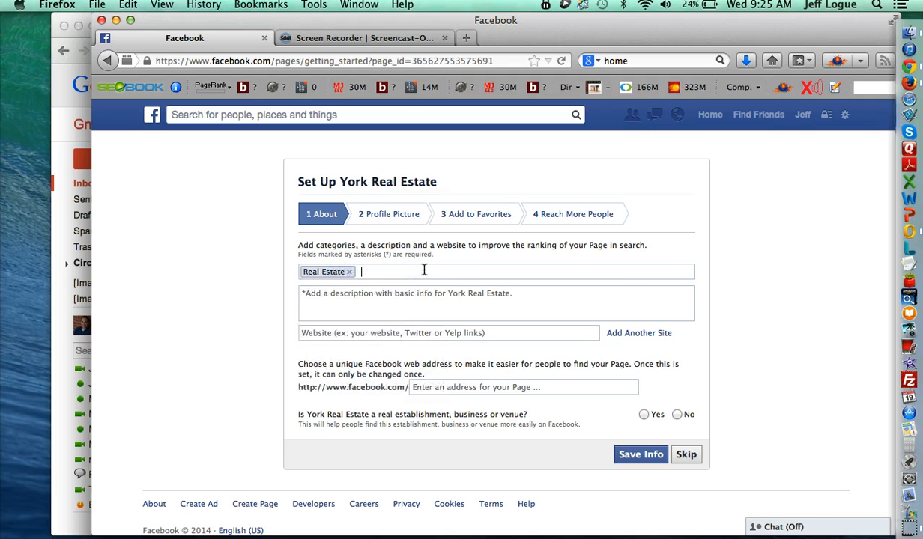
{"action": "left_click", "coordinate": [506, 386]}
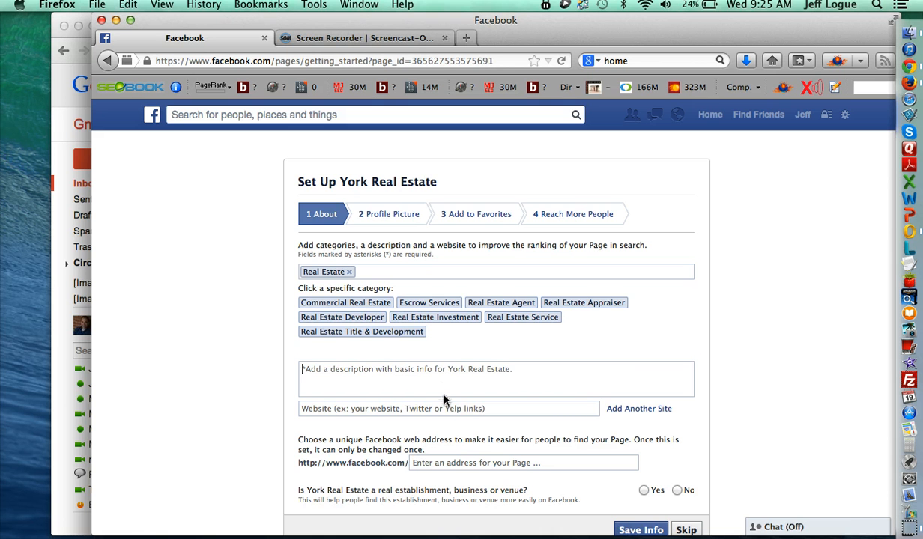
{"action": "type", "text": "View yo"}
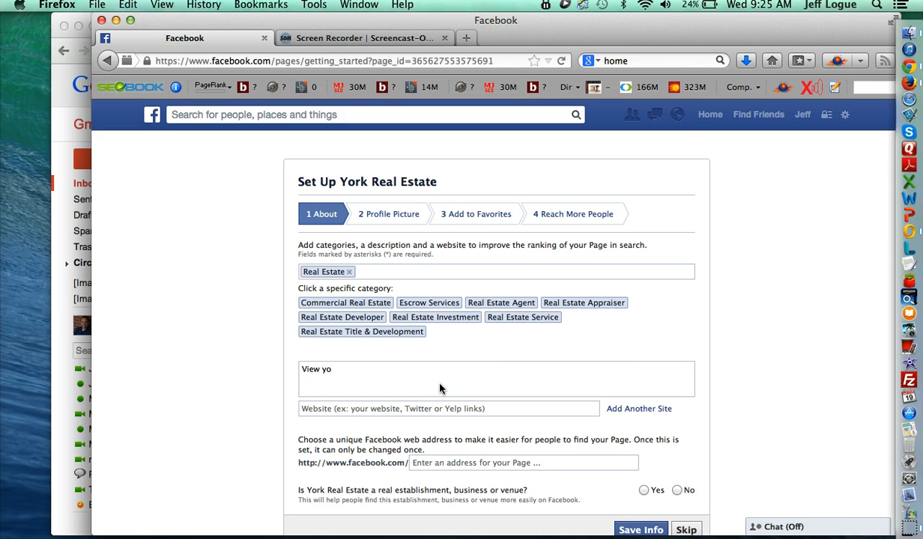
{"action": "type", "text": "rk real estate"}
{"action": "scroll", "coordinate": [639, 391], "scroll_direction": "down", "scroll_amount": 2}
{"action": "scroll", "coordinate": [731, 399], "scroll_direction": "down", "scroll_amount": 1}
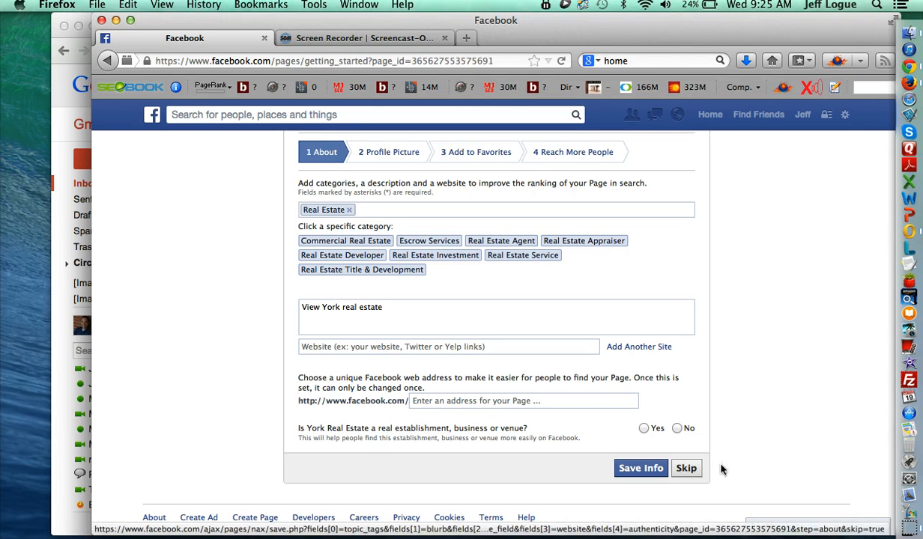
{"action": "left_click", "coordinate": [687, 470]}
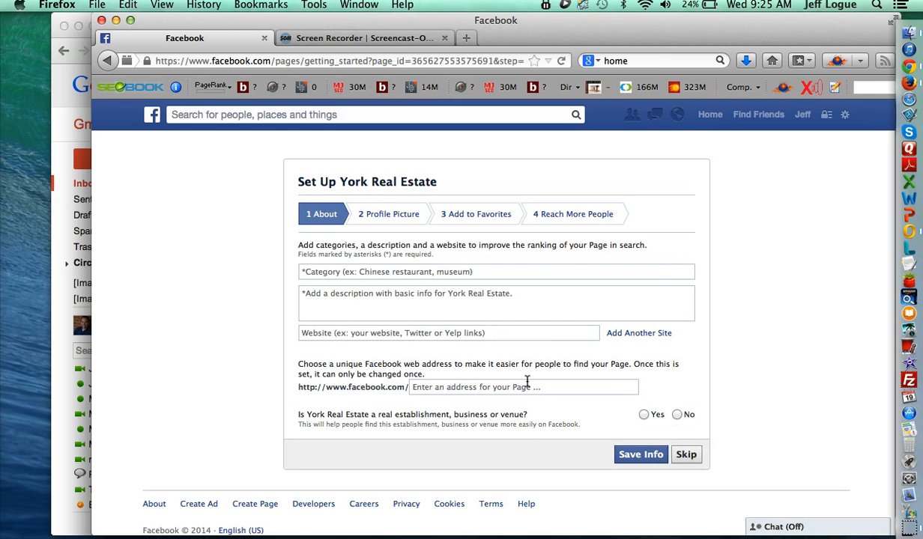
Step: Save the page's About info with the category Real Estate and the description "View York real estate"
{"action": "left_click", "coordinate": [412, 272]}
{"action": "type", "text": "rea"}
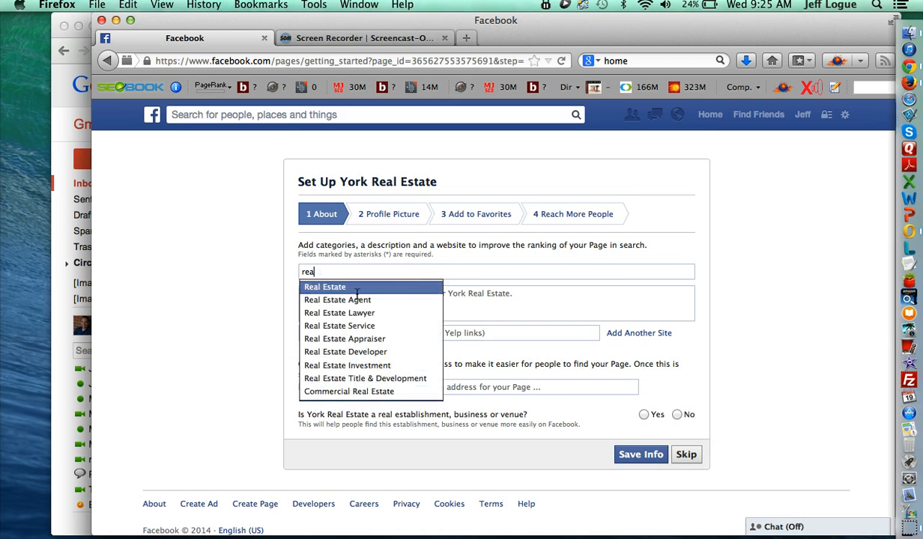
{"action": "key", "text": "Return"}
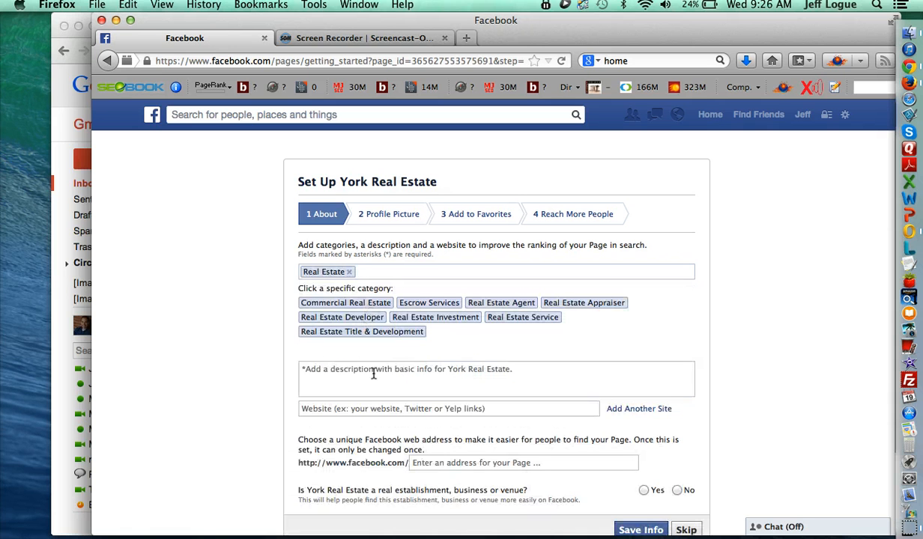
{"action": "left_click", "coordinate": [374, 371]}
{"action": "type", "text": "View Yo"}
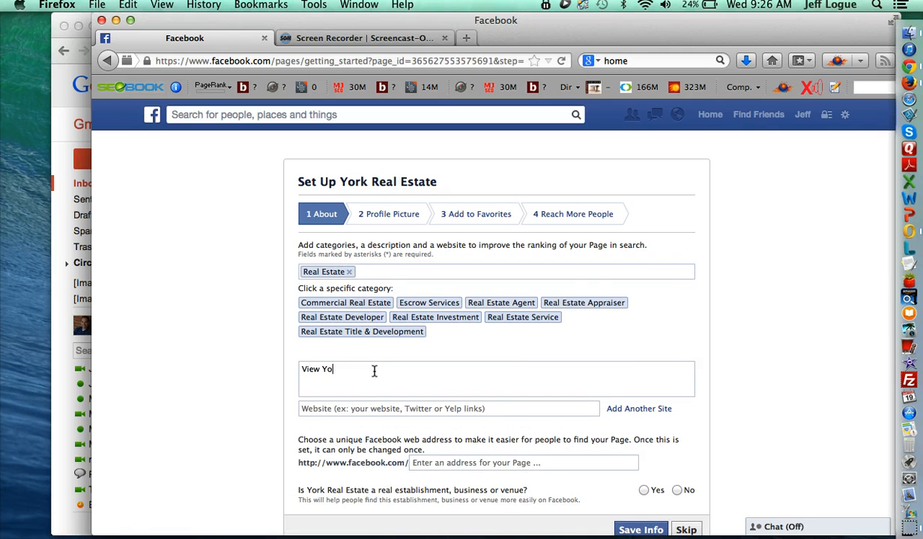
{"action": "type", "text": "rk real estate"}
{"action": "scroll", "coordinate": [517, 416], "scroll_direction": "down", "scroll_amount": 2}
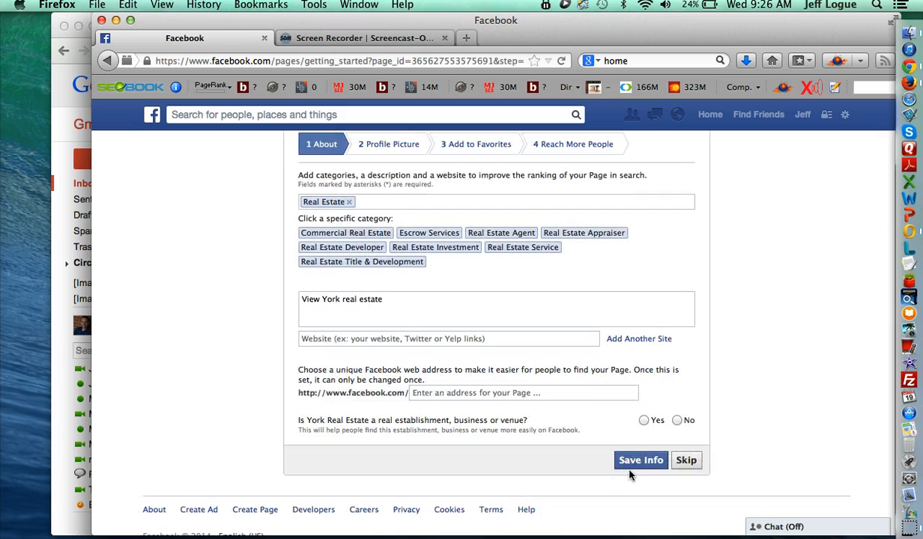
{"action": "left_click", "coordinate": [638, 463]}
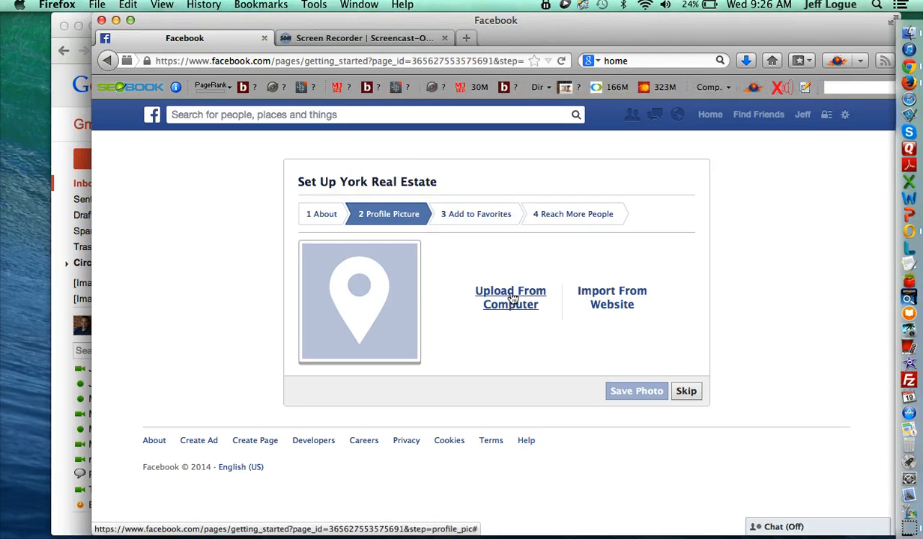
Step: Upload the house photo from the computer as the page's profile picture and continue the setup
{"action": "left_click", "coordinate": [494, 292]}
{"action": "left_click", "coordinate": [381, 164]}
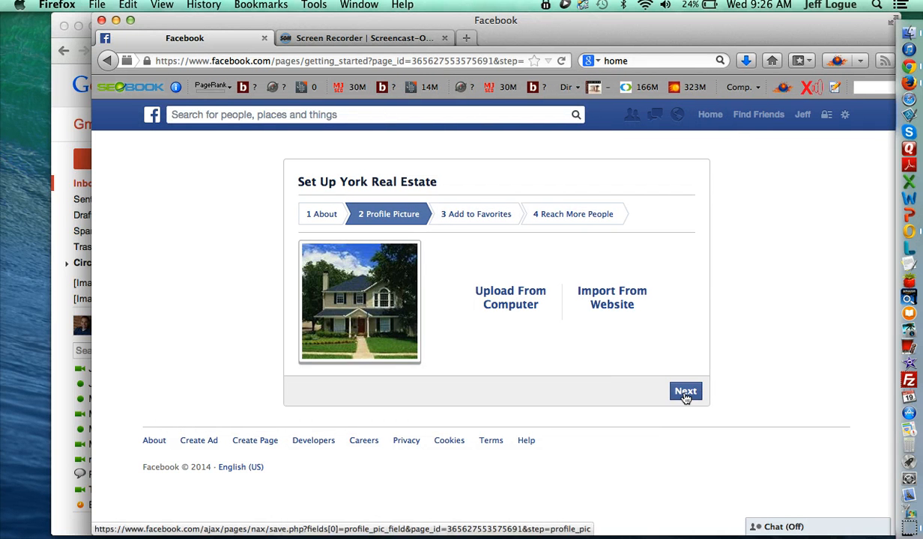
{"action": "left_click", "coordinate": [685, 393]}
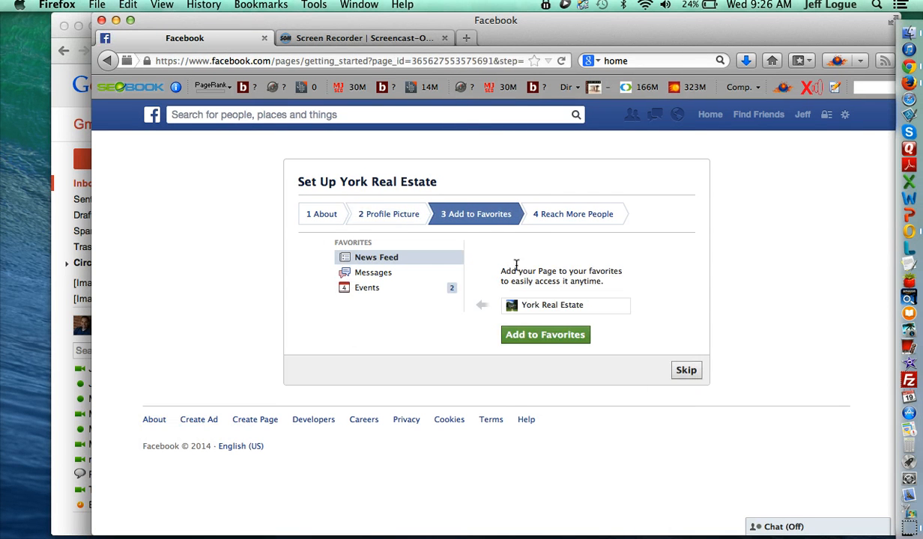
Step: Skip adding the page to favorites and skip adding a payment method
{"action": "left_click", "coordinate": [684, 371]}
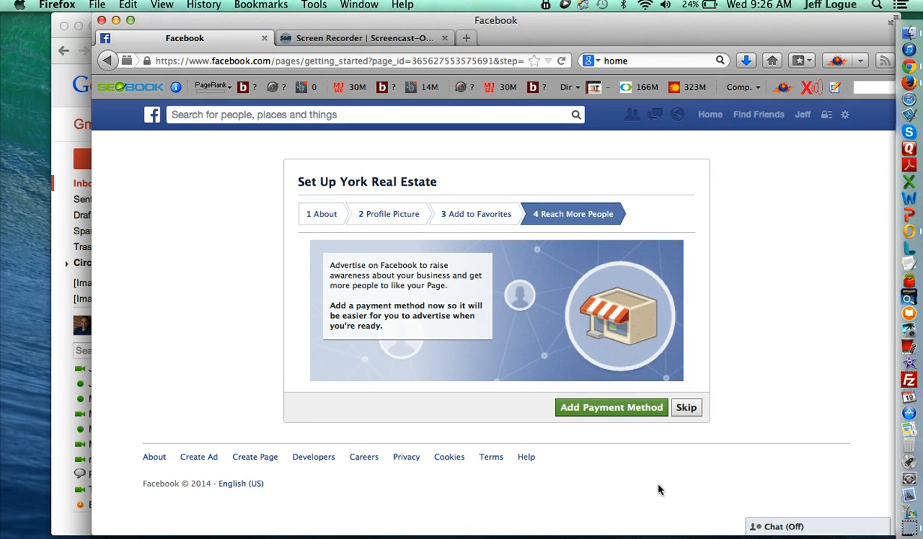
{"action": "left_click", "coordinate": [693, 414]}
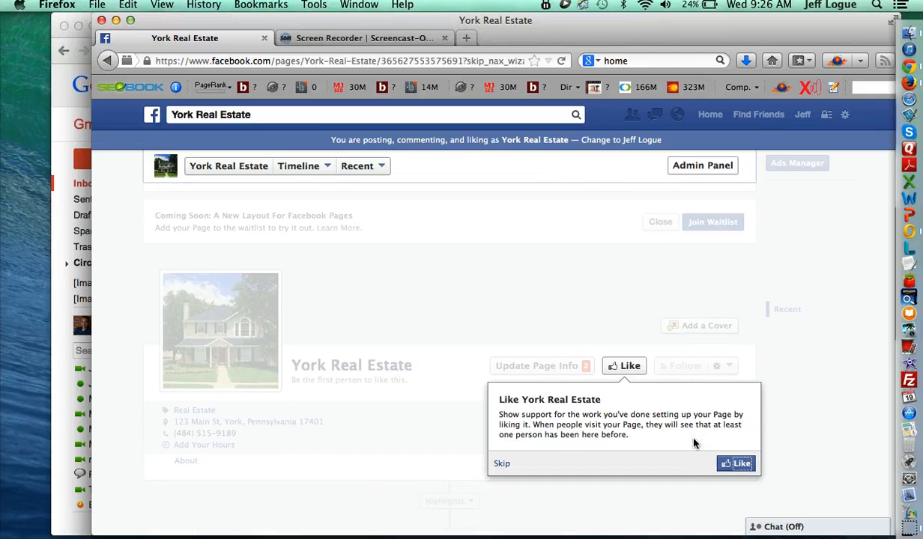
Step: Like the York Real Estate page and dismiss the tip about inviting email contacts
{"action": "left_click", "coordinate": [734, 465]}
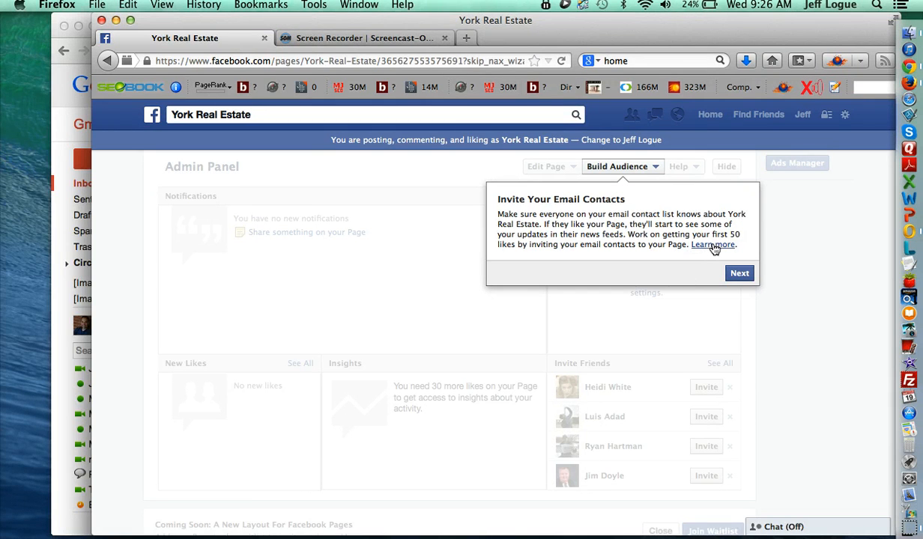
{"action": "left_click", "coordinate": [740, 276]}
Step: Review the new page's layout and its About details, and return to the page's main view
{"action": "scroll", "coordinate": [457, 340], "scroll_direction": "down", "scroll_amount": 3}
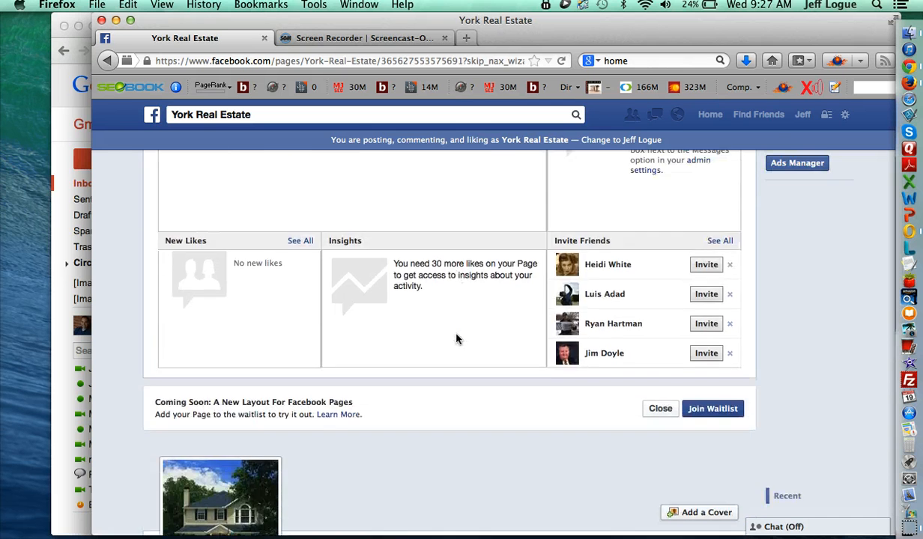
{"action": "scroll", "coordinate": [457, 340], "scroll_direction": "down", "scroll_amount": 5}
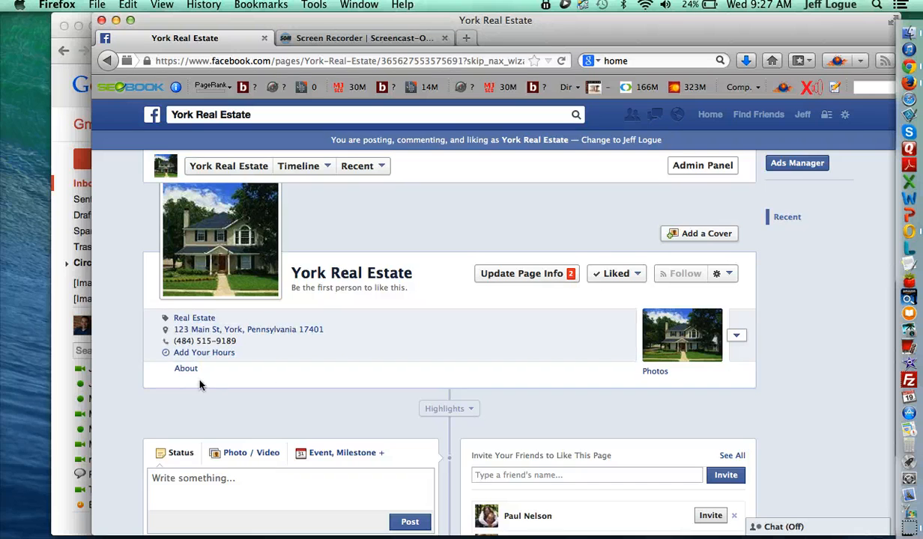
{"action": "left_click", "coordinate": [188, 371]}
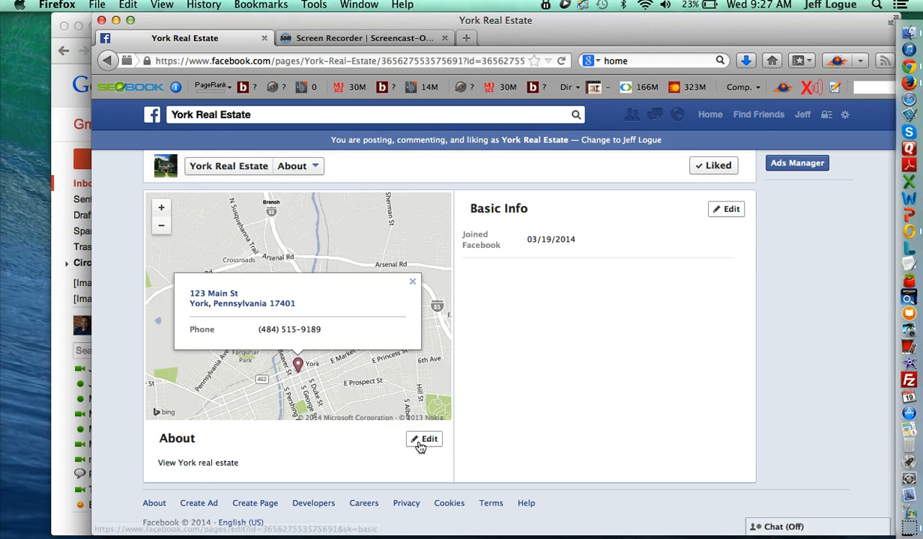
{"action": "left_click", "coordinate": [233, 165]}
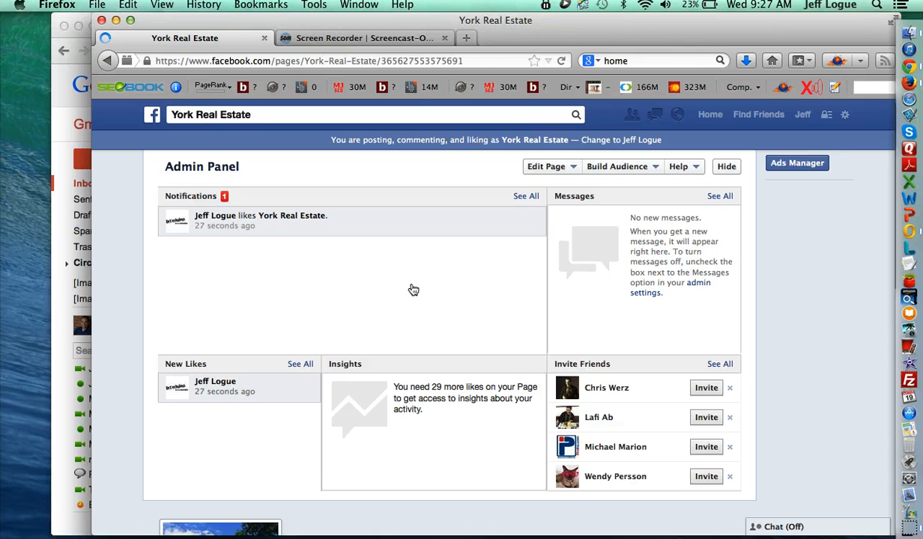
Step: Start a status update on the York Real Estate timeline without entering text, and review the posting options and page header
{"action": "scroll", "coordinate": [401, 334], "scroll_direction": "down", "scroll_amount": 10}
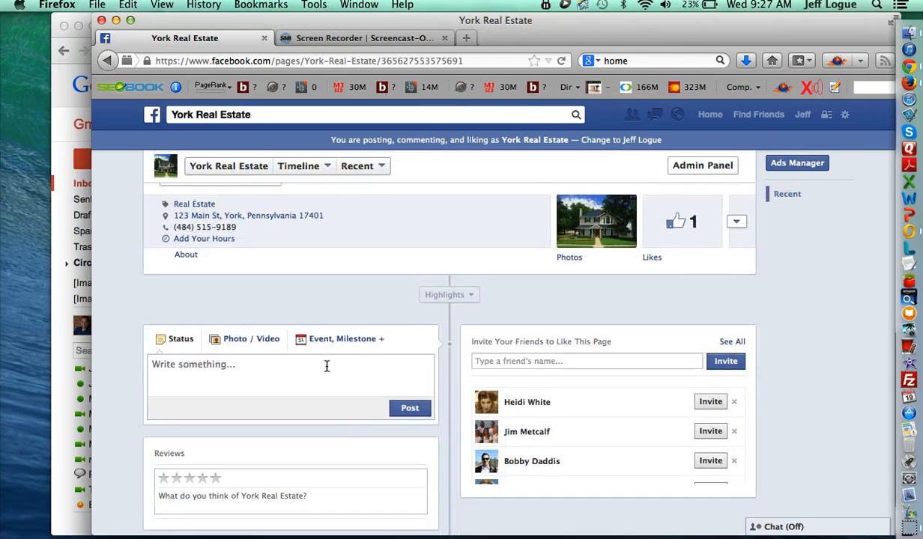
{"action": "left_click", "coordinate": [252, 375]}
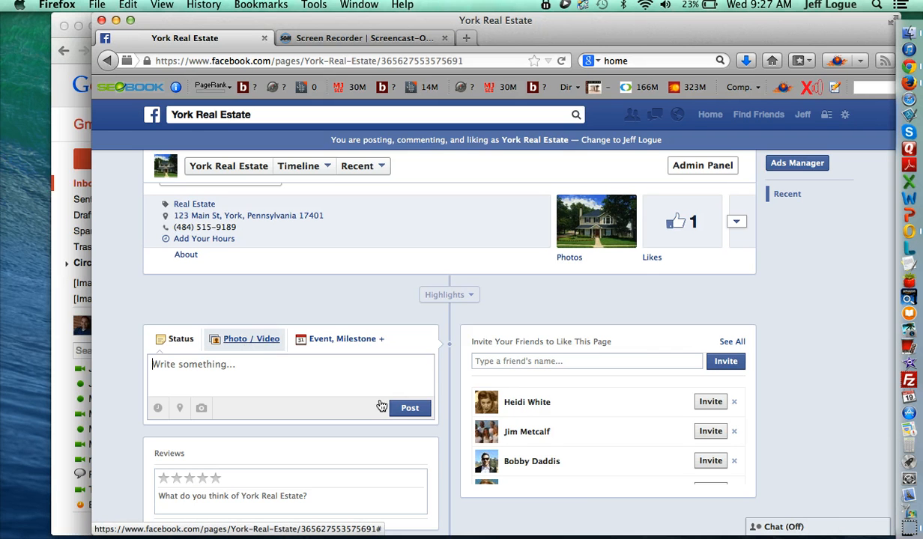
{"action": "scroll", "coordinate": [394, 377], "scroll_direction": "up", "scroll_amount": 1}
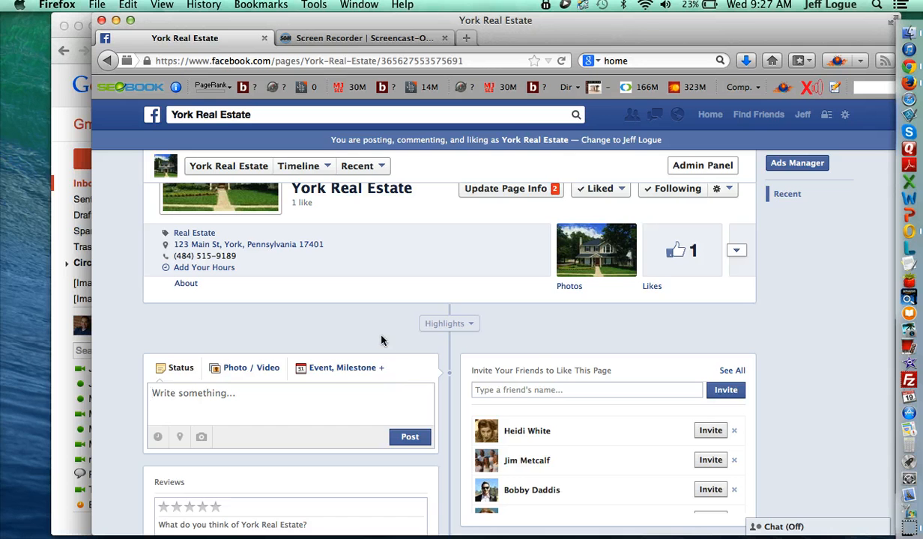
{"action": "scroll", "coordinate": [381, 341], "scroll_direction": "up", "scroll_amount": 2}
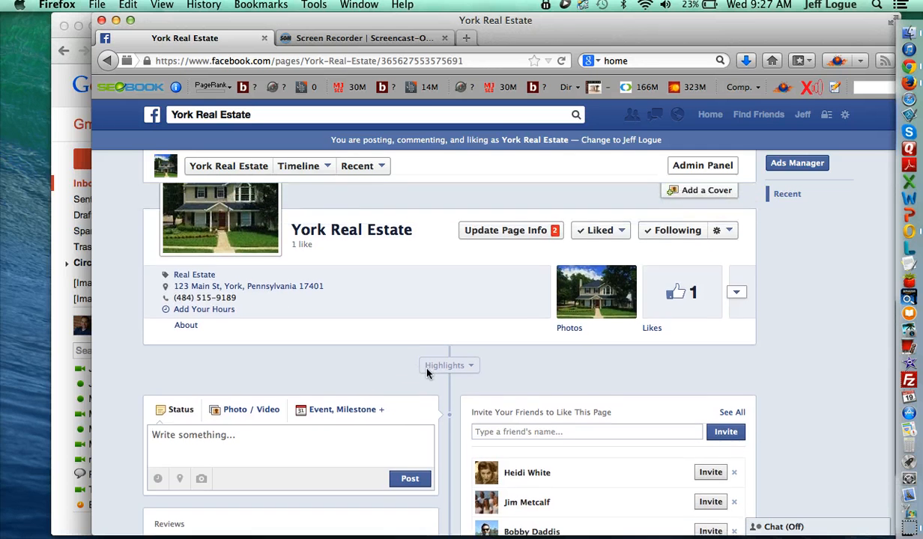
{"action": "scroll", "coordinate": [437, 411], "scroll_direction": "up", "scroll_amount": 3}
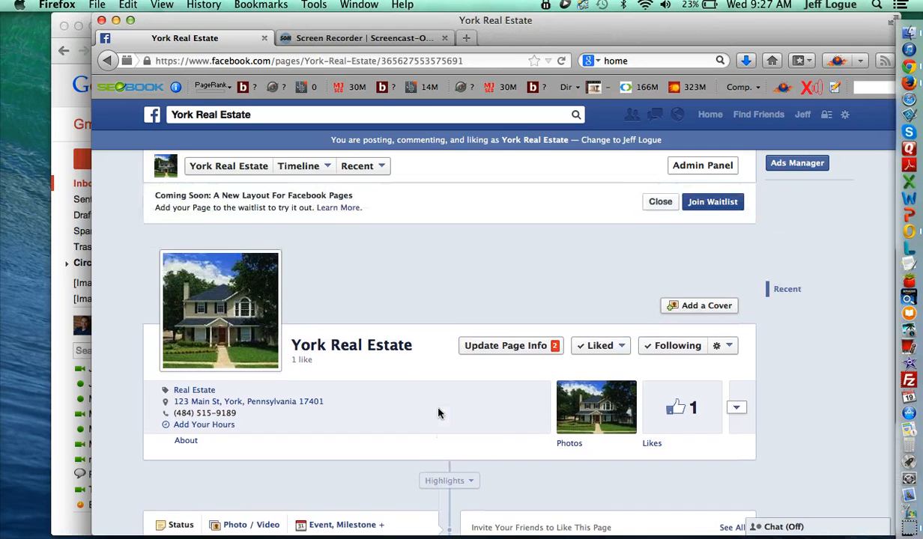
{"action": "left_click", "coordinate": [316, 63]}
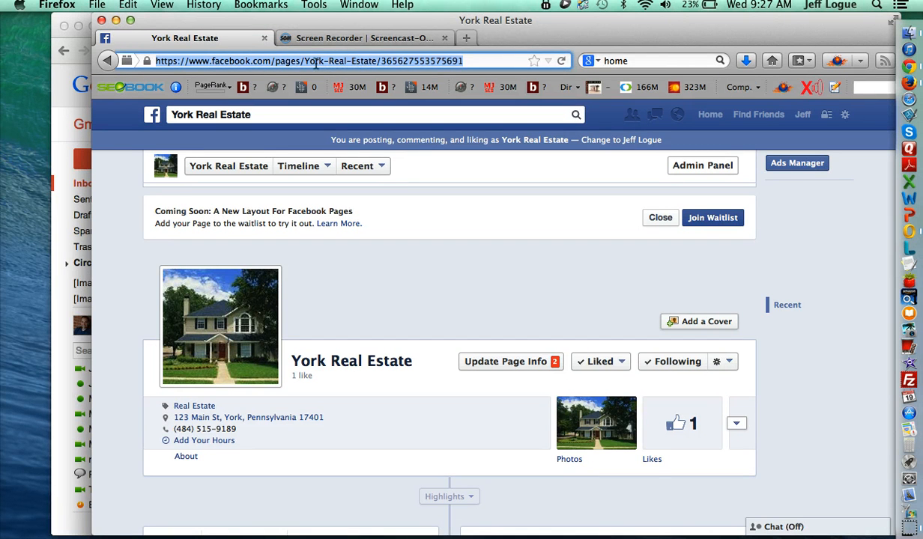
{"action": "left_click", "coordinate": [275, 61]}
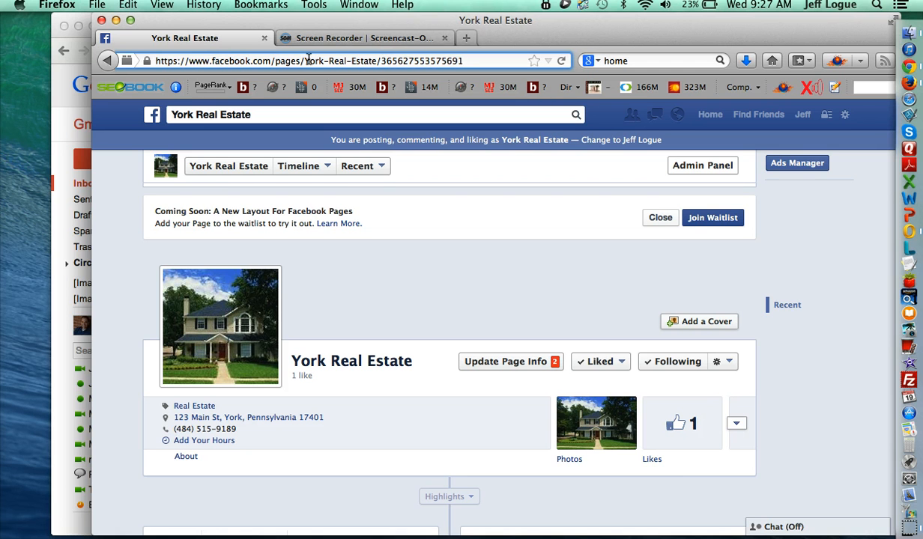
{"action": "left_click_drag", "start_coordinate": [382, 63], "coordinate": [560, 75]}
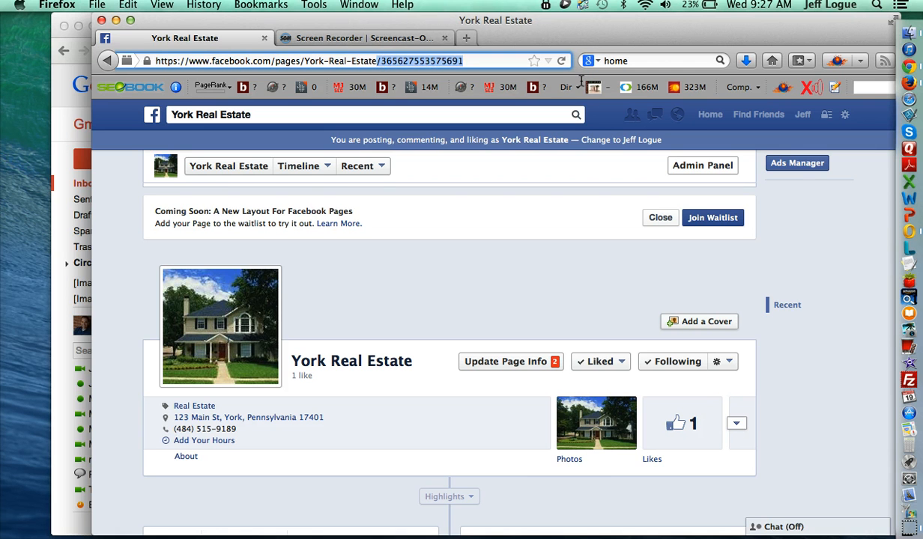
{"action": "key", "text": "BackSpace"}
{"action": "key", "text": "BackSpace"}
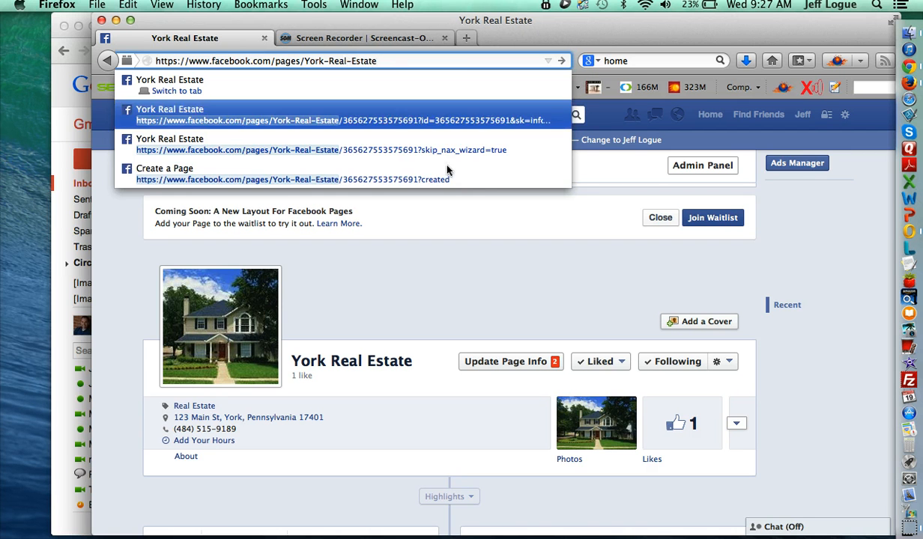
{"action": "left_click", "coordinate": [439, 292]}
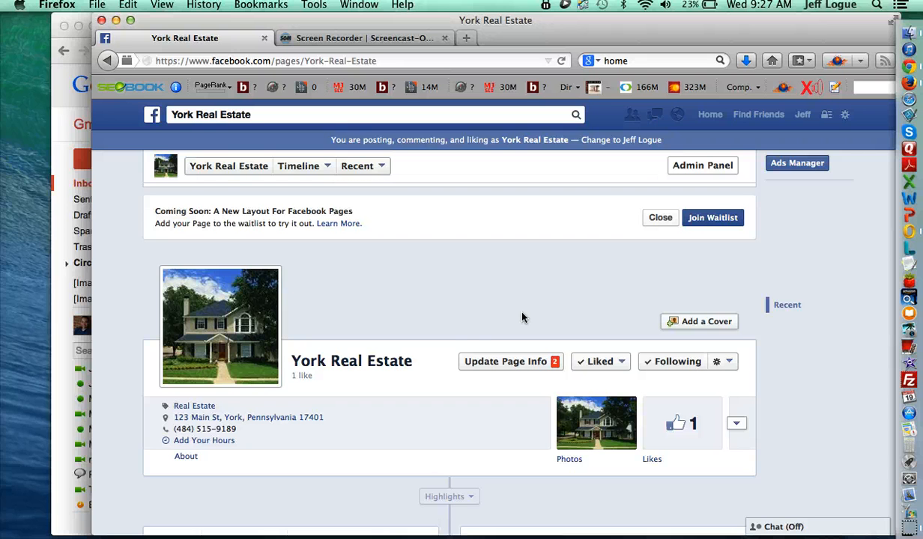
Step: Look over the page and its Admin Panel, view the account options for switching, creating and managing pages, and close them
{"action": "scroll", "coordinate": [450, 344], "scroll_direction": "down", "scroll_amount": 3}
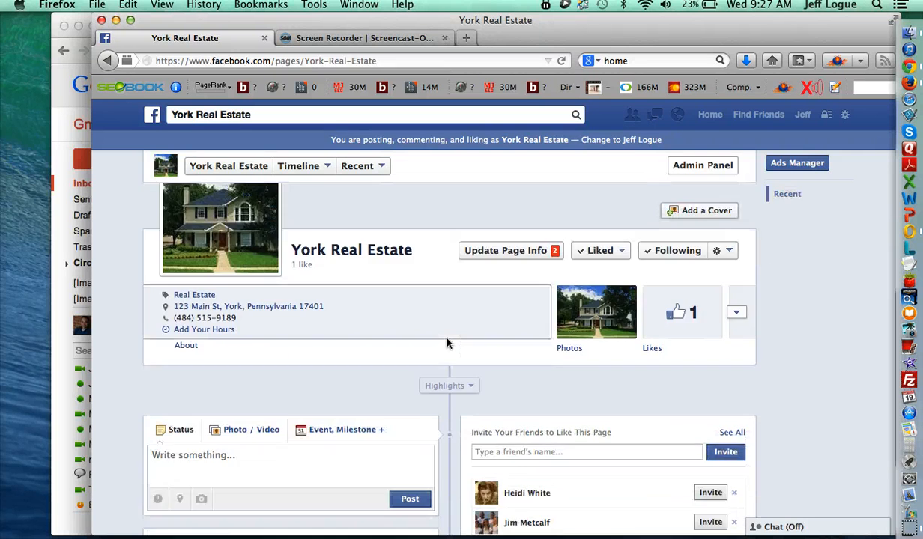
{"action": "scroll", "coordinate": [434, 348], "scroll_direction": "down", "scroll_amount": 1}
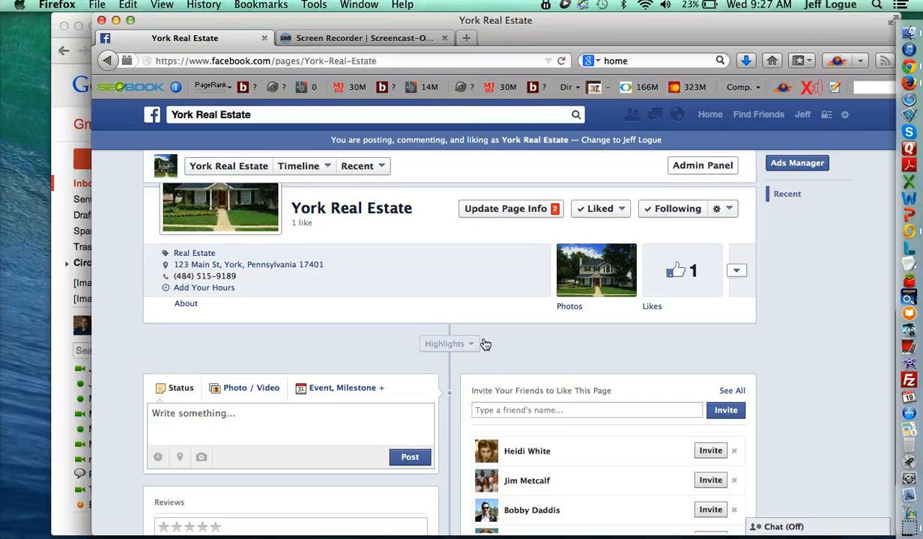
{"action": "scroll", "coordinate": [484, 343], "scroll_direction": "up", "scroll_amount": 10}
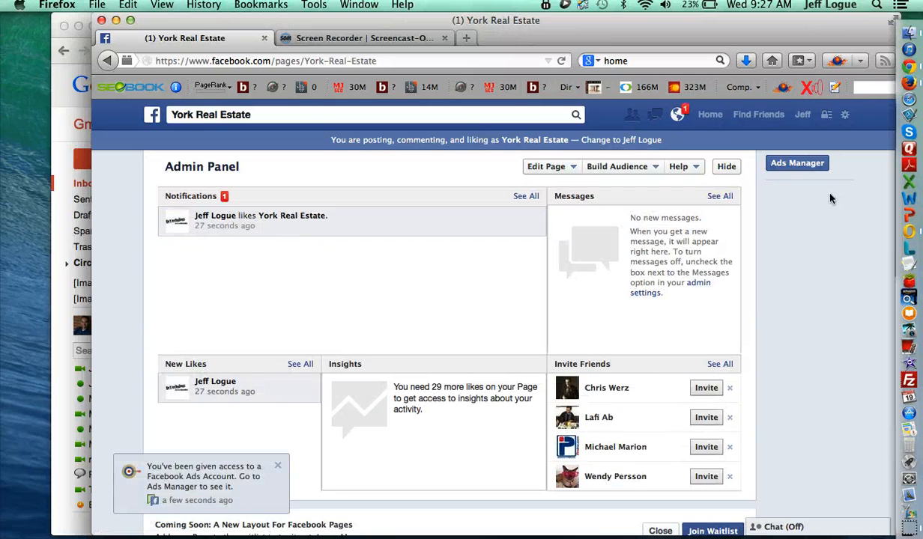
{"action": "left_click", "coordinate": [845, 115]}
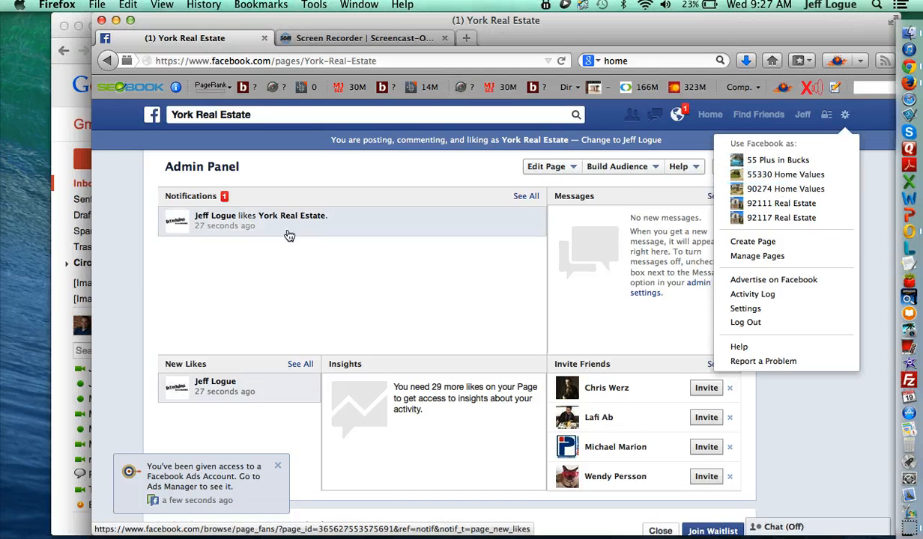
{"action": "left_click", "coordinate": [119, 267]}
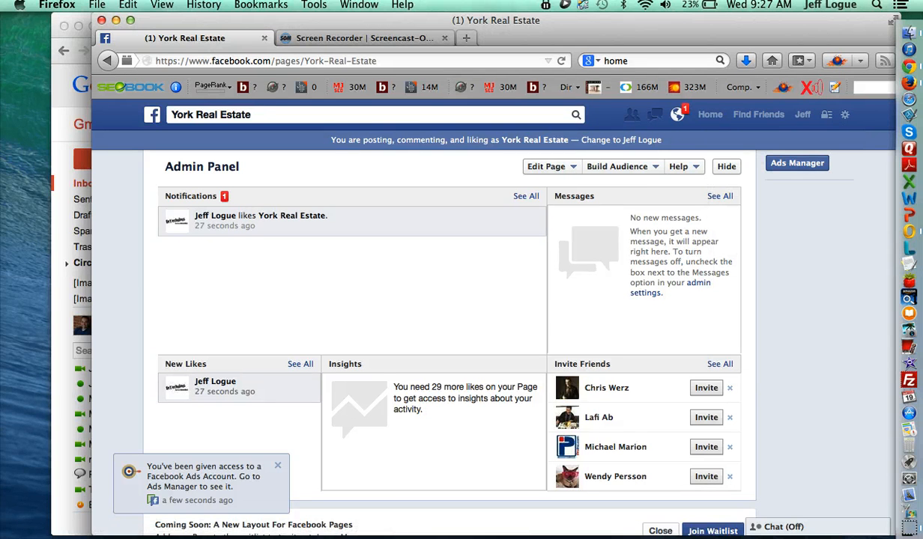